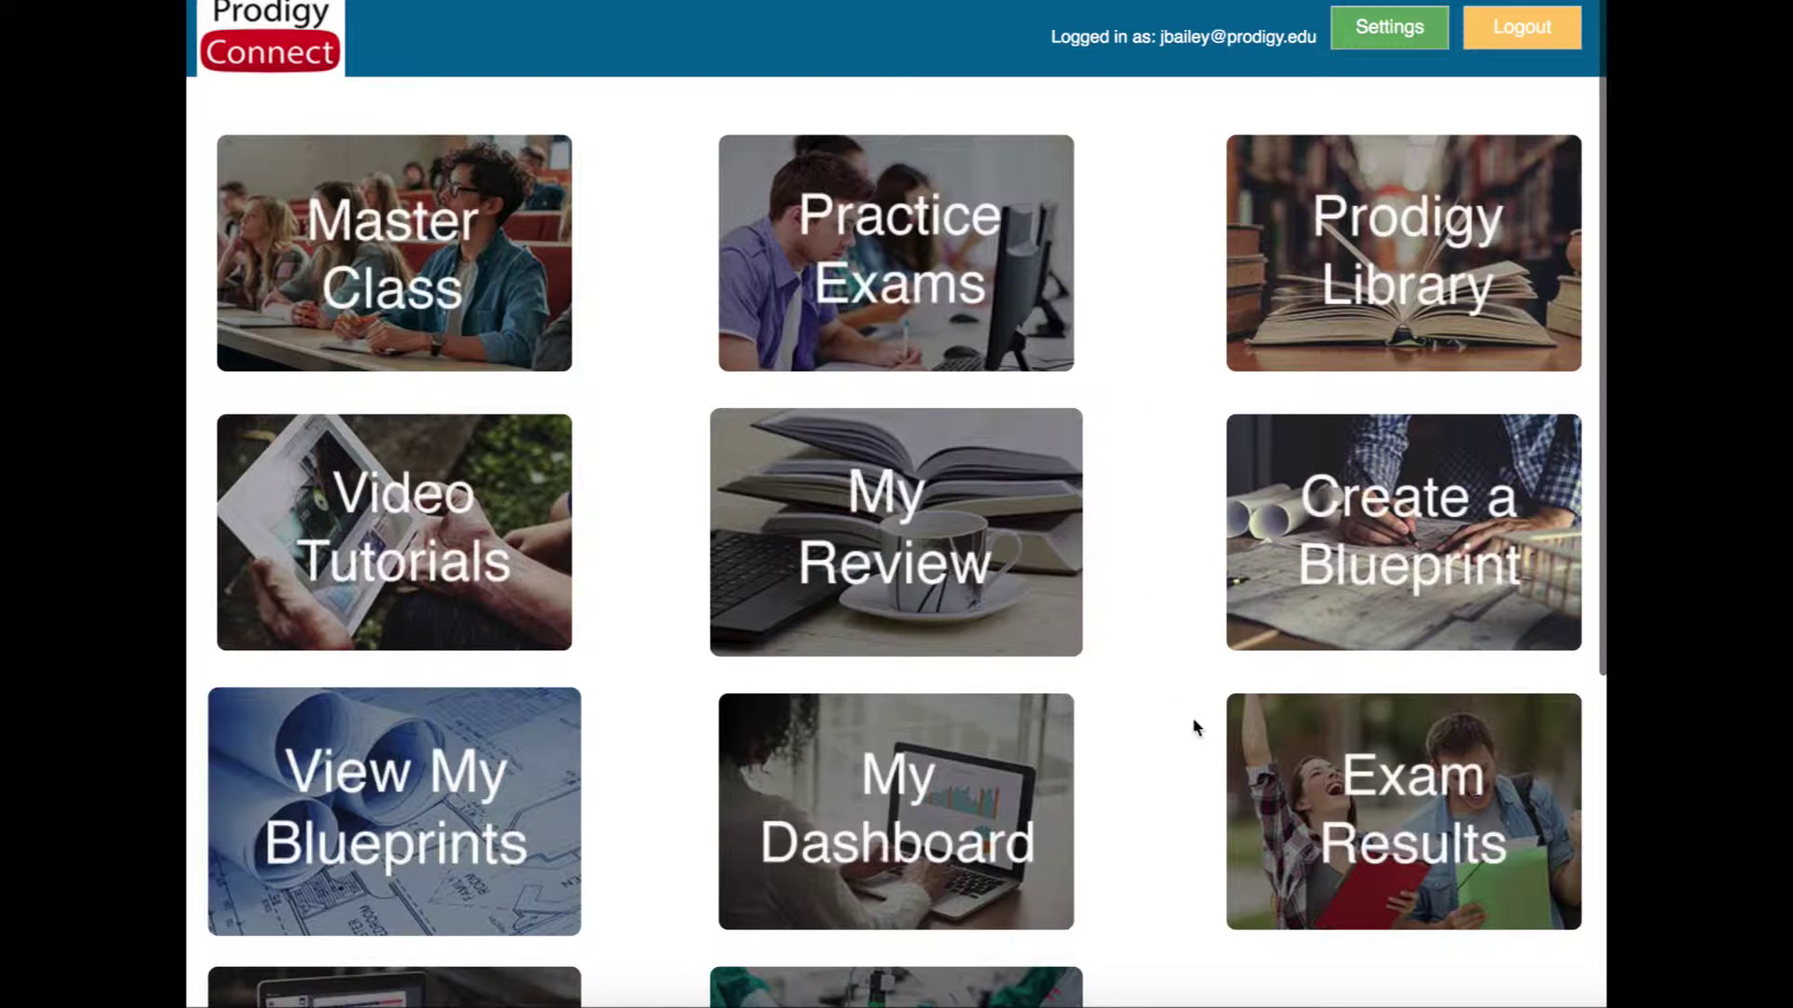
Step: Open Exam Results from the home dashboard to list the practice exam scores
left_click(1396, 776)
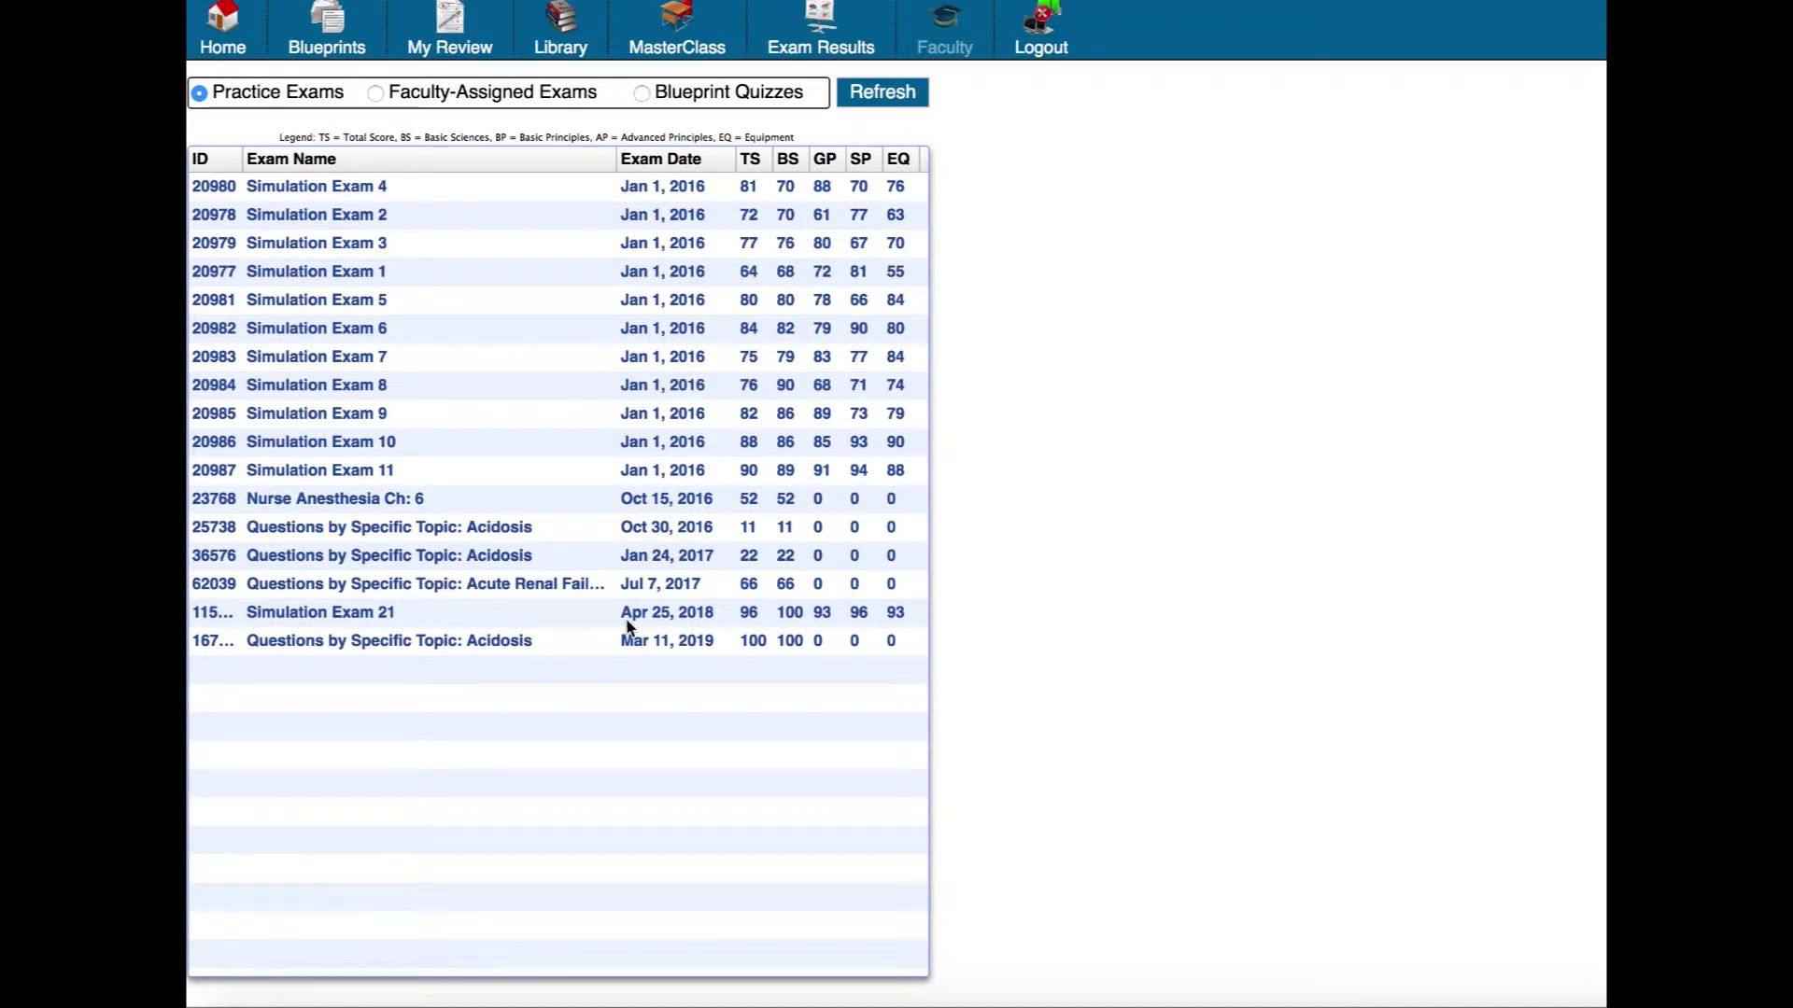
double_click(642, 644)
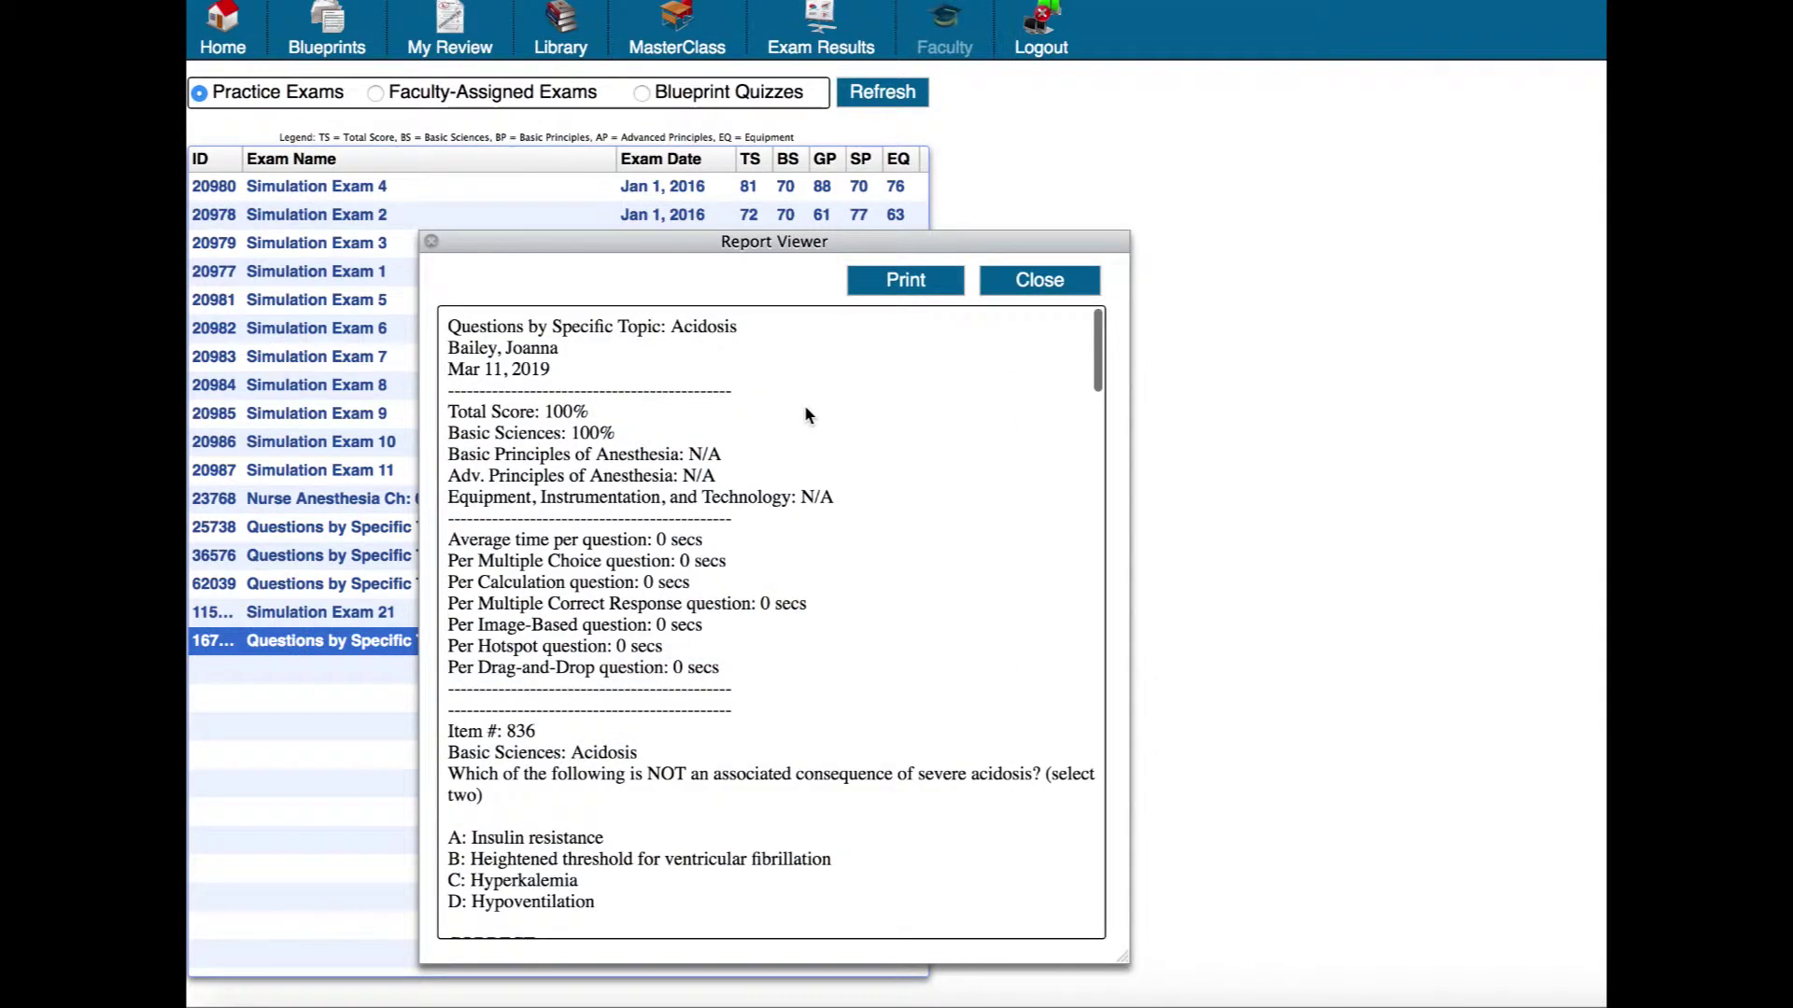
scroll(843, 539, "down", 5)
scroll(843, 539, "down", 3)
scroll(843, 546, "down", 3)
scroll(843, 546, "down", 4)
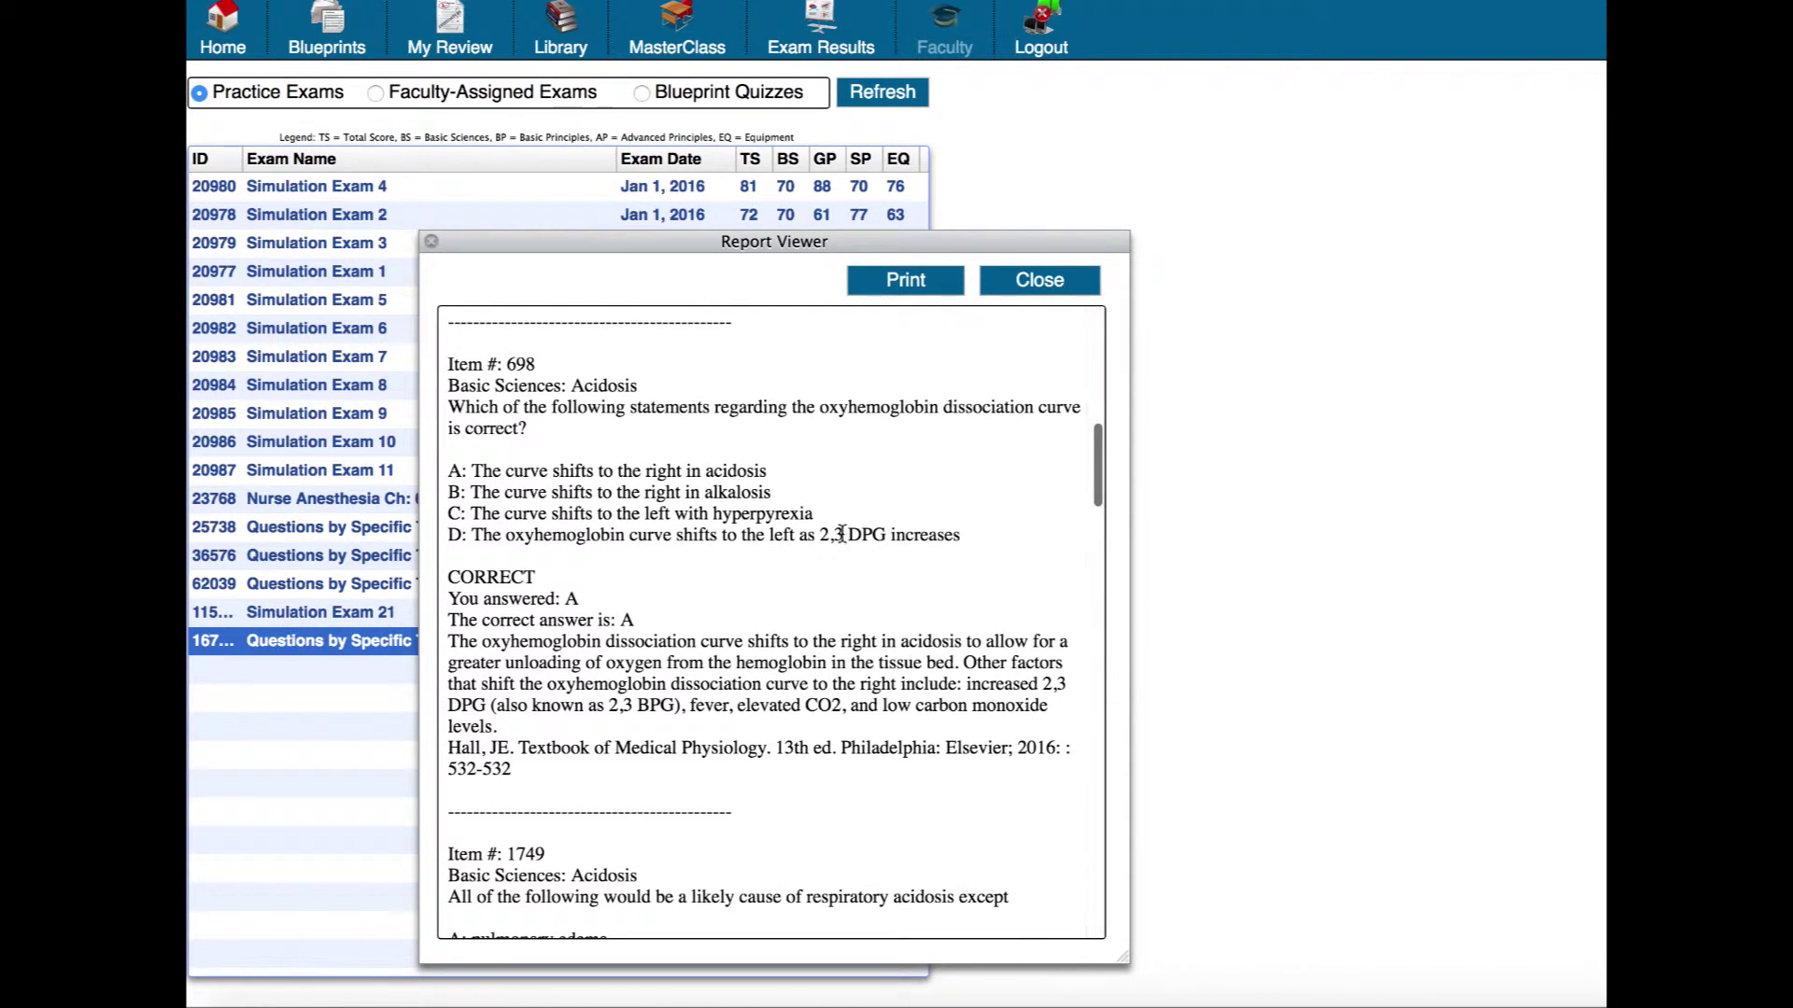
left_click(1038, 282)
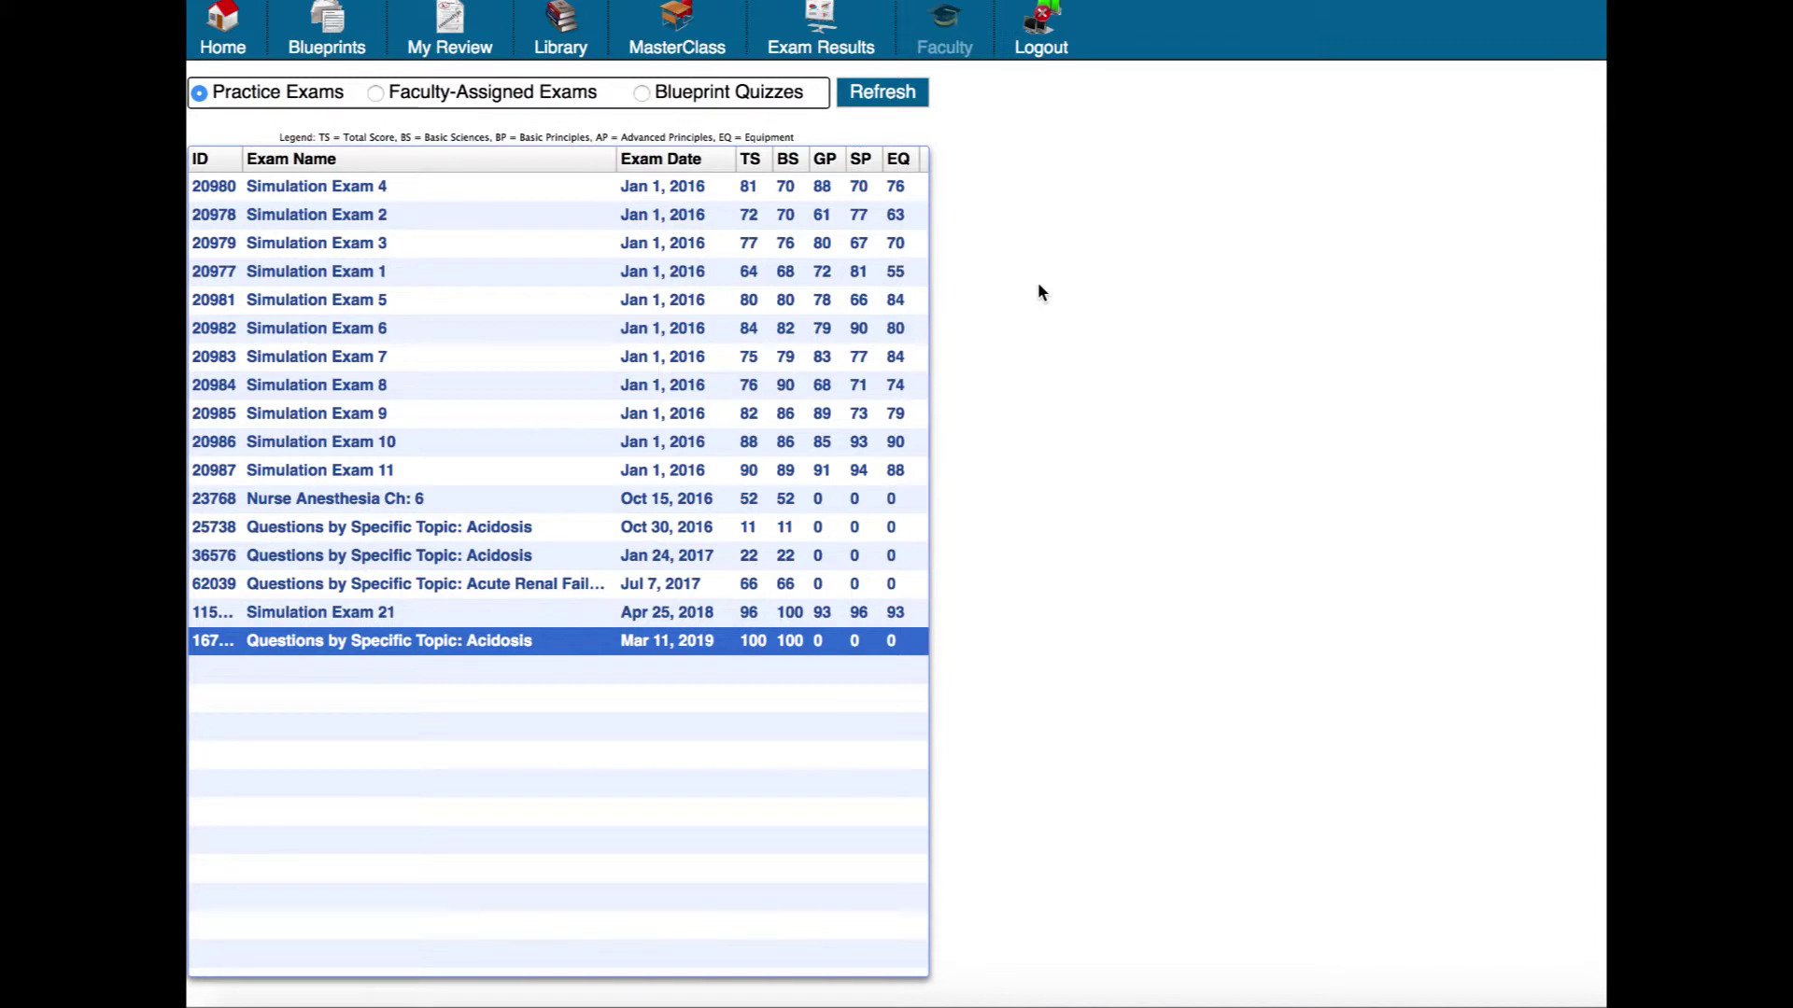
Step: Switch the results list to Faculty-Assigned Exams, showing the Secure Comprehensive Exam scores
left_click(376, 92)
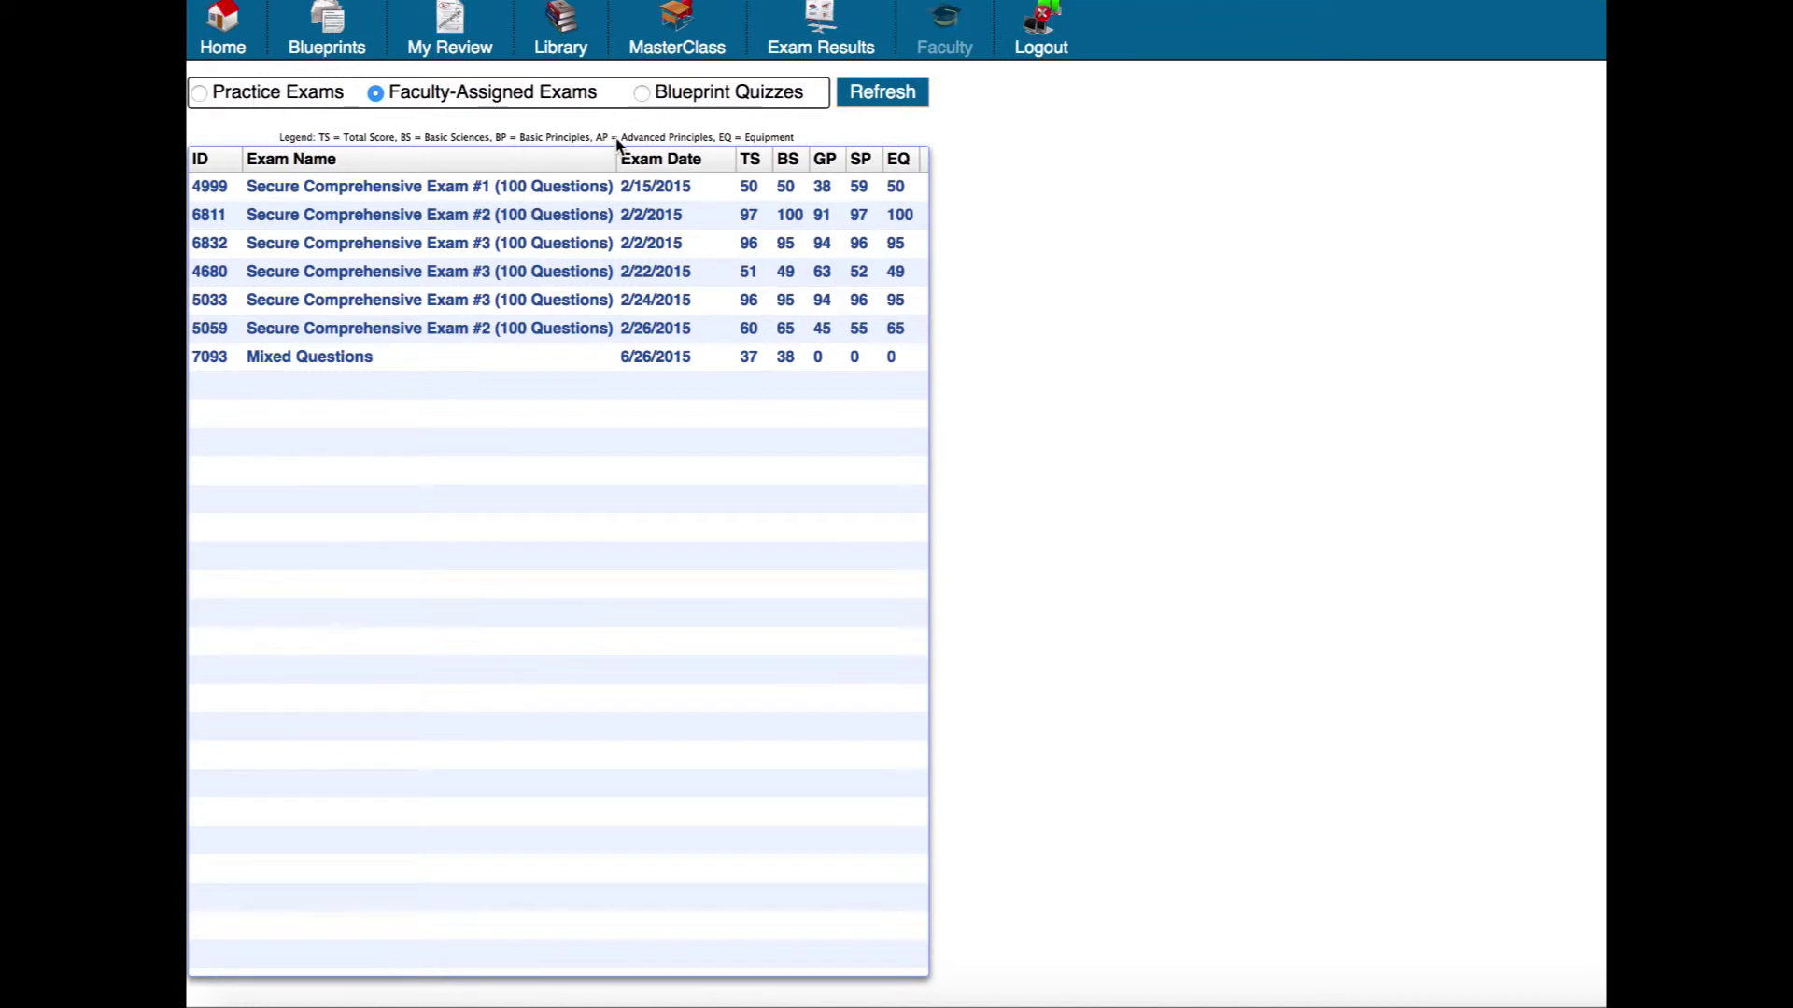
Step: View the weekly blueprint quiz results for My Study Plan, then return to practice exams
left_click(642, 92)
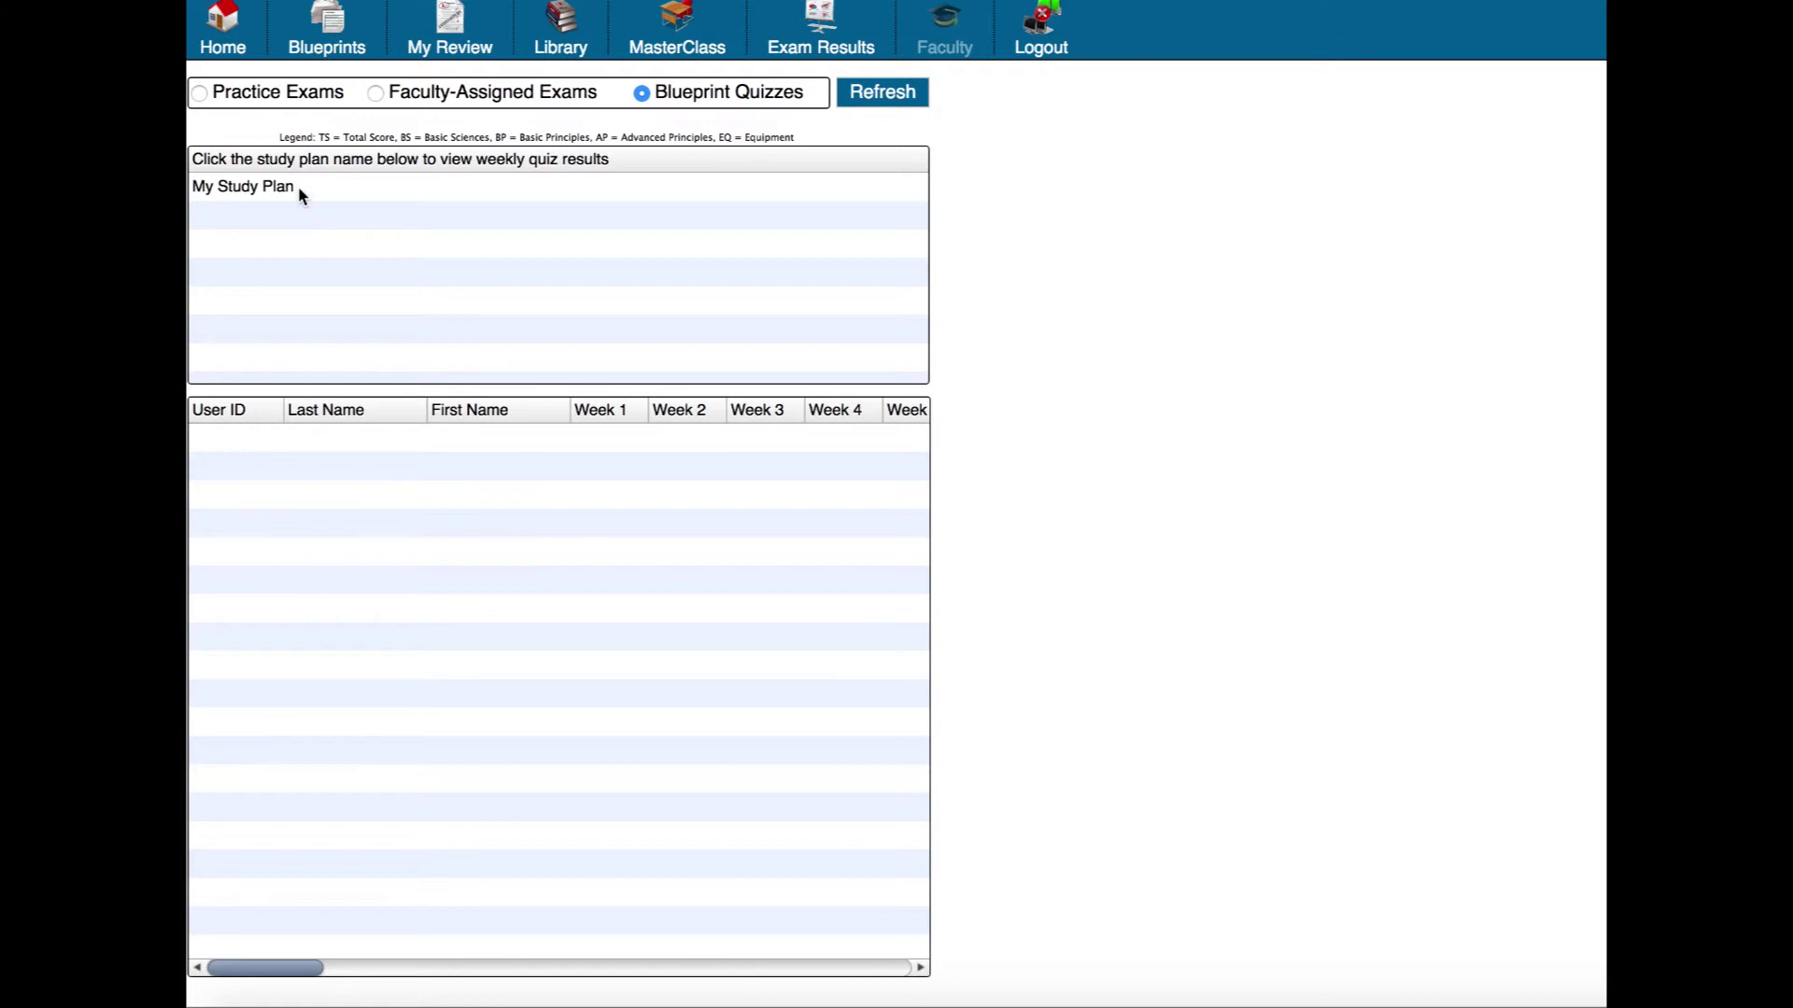
left_click(273, 189)
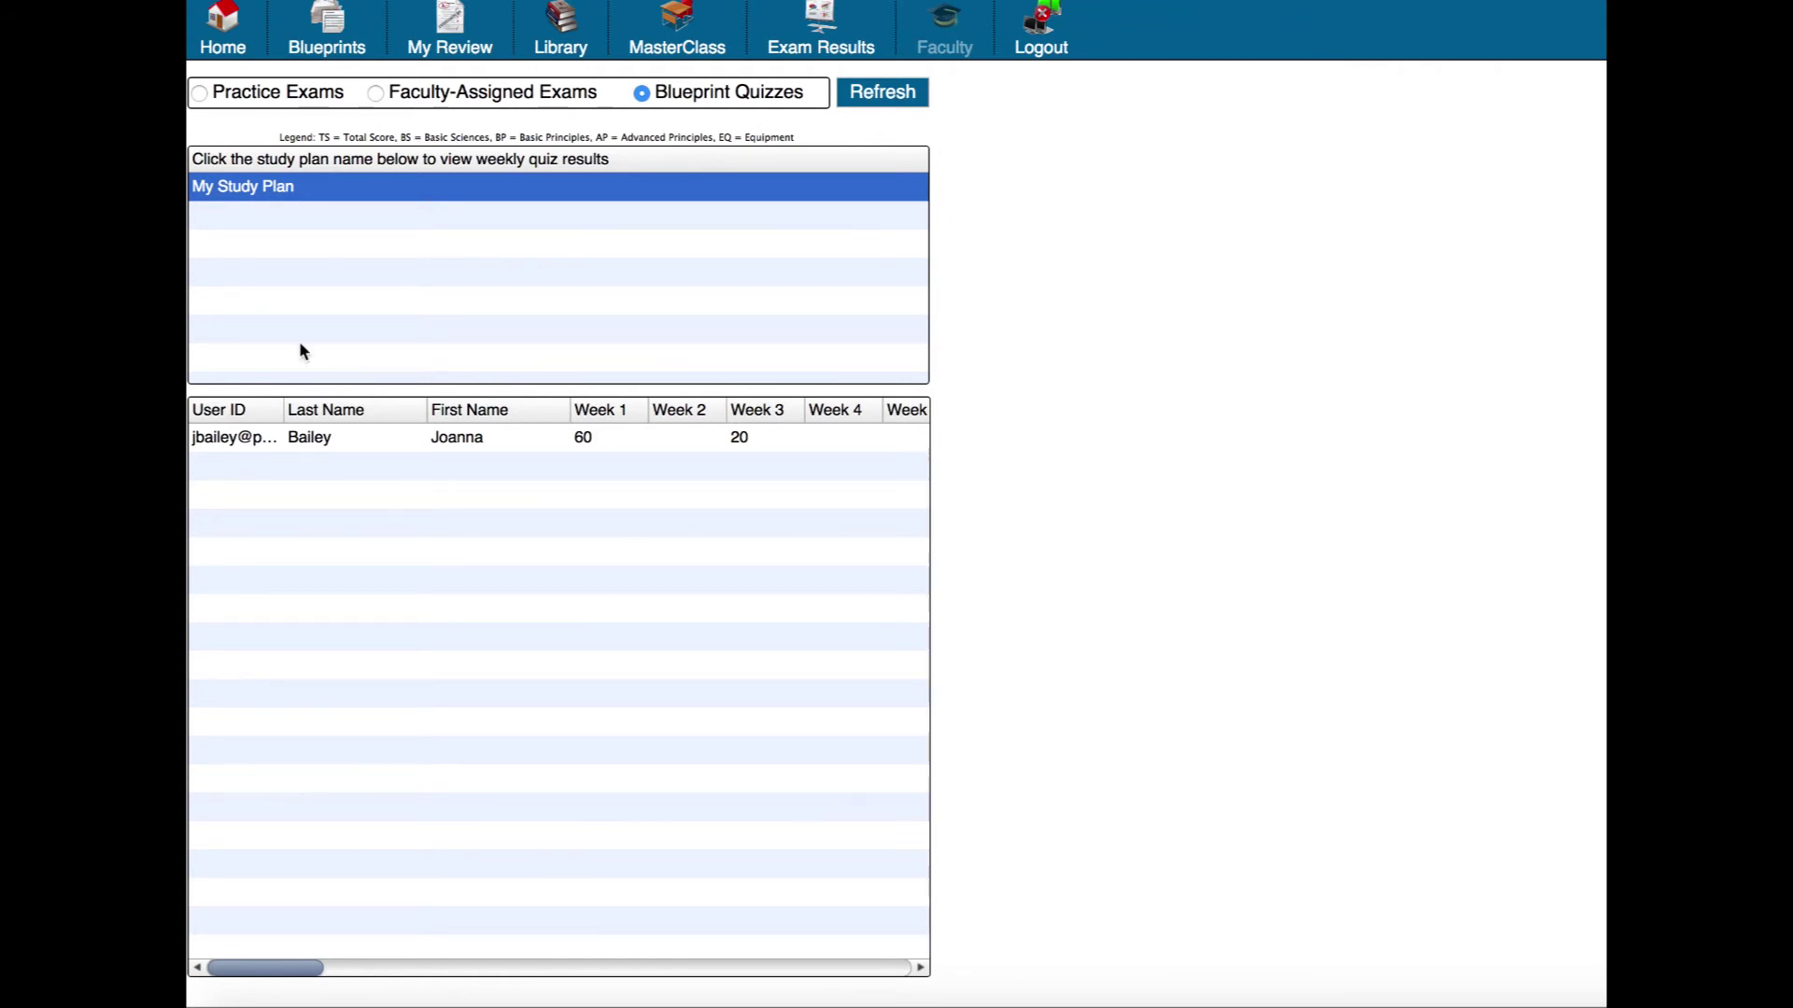
left_click(246, 96)
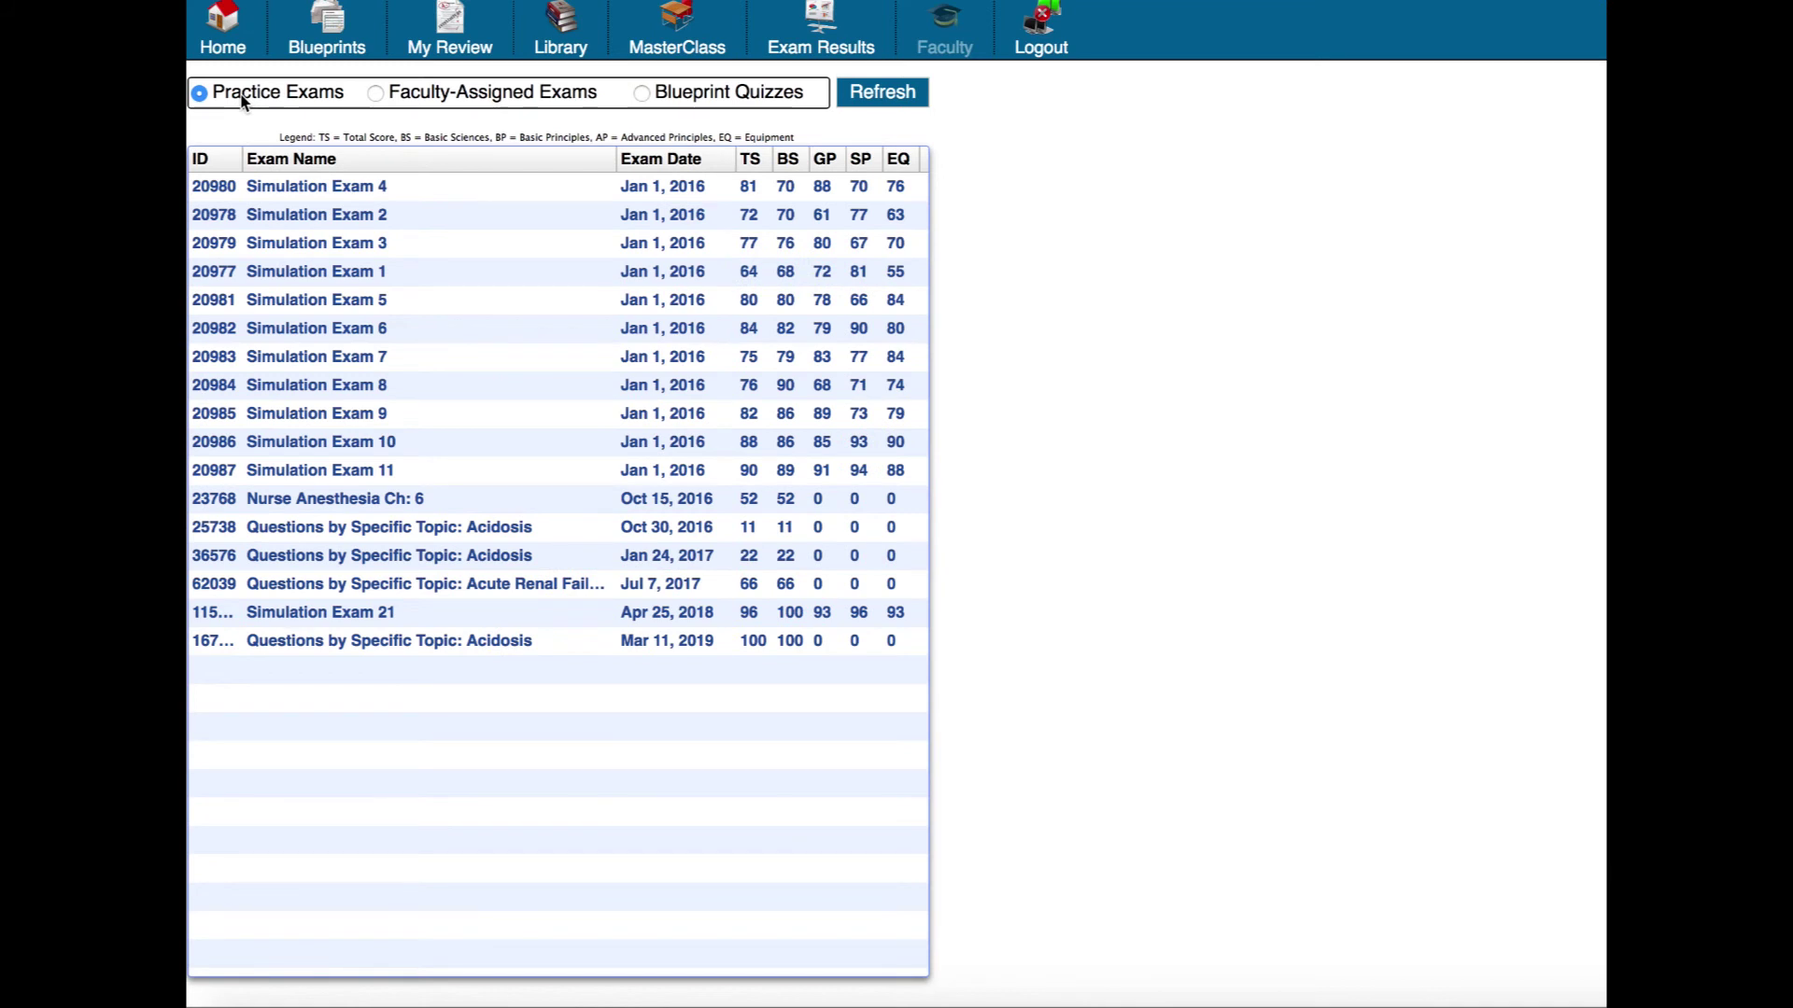